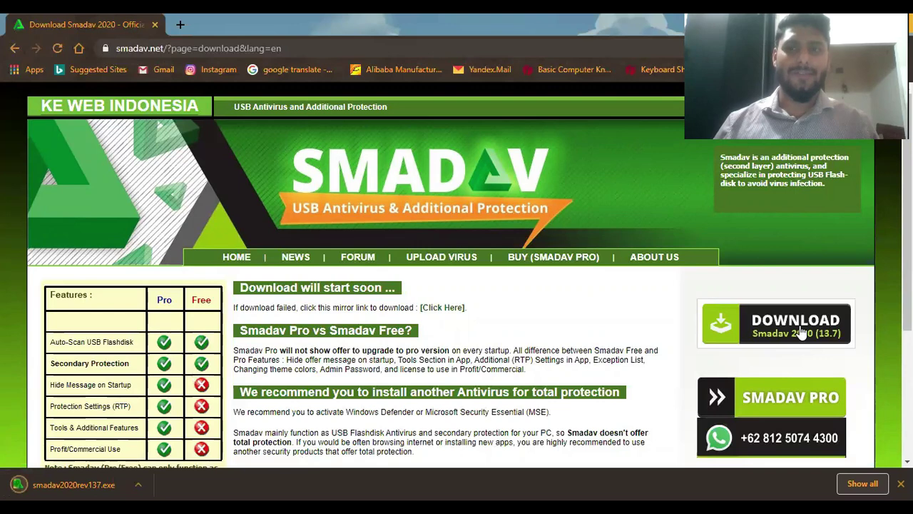
- Run the downloaded smadav2020rev137.exe installer, allowing it past the security warning to start SMADAV setup
left_click(138, 485)
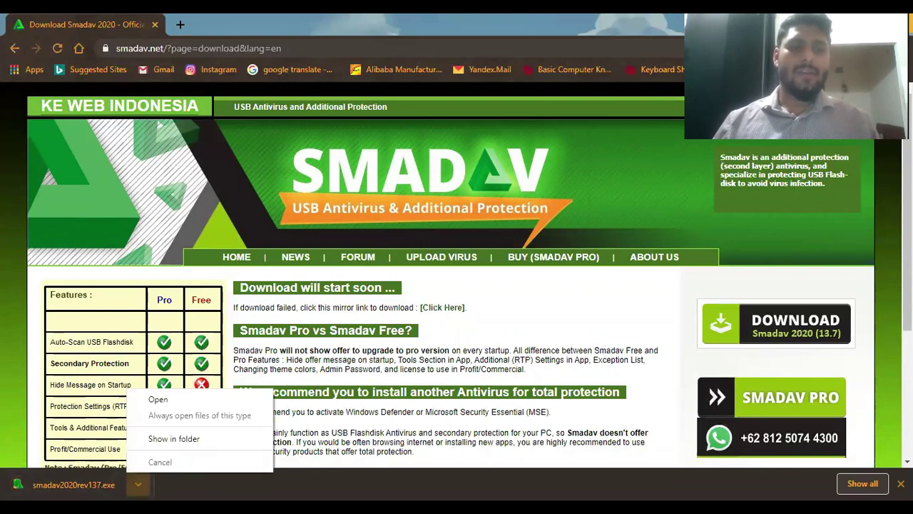
left_click(162, 403)
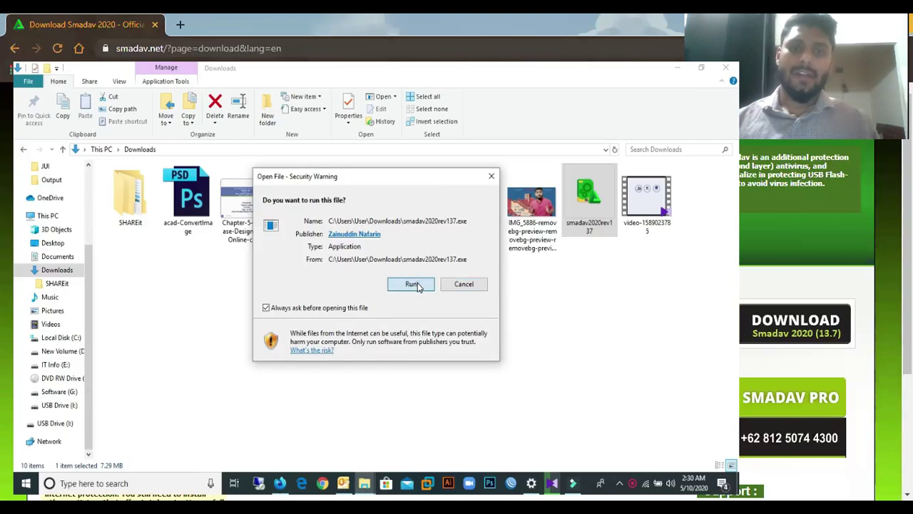
left_click(416, 283)
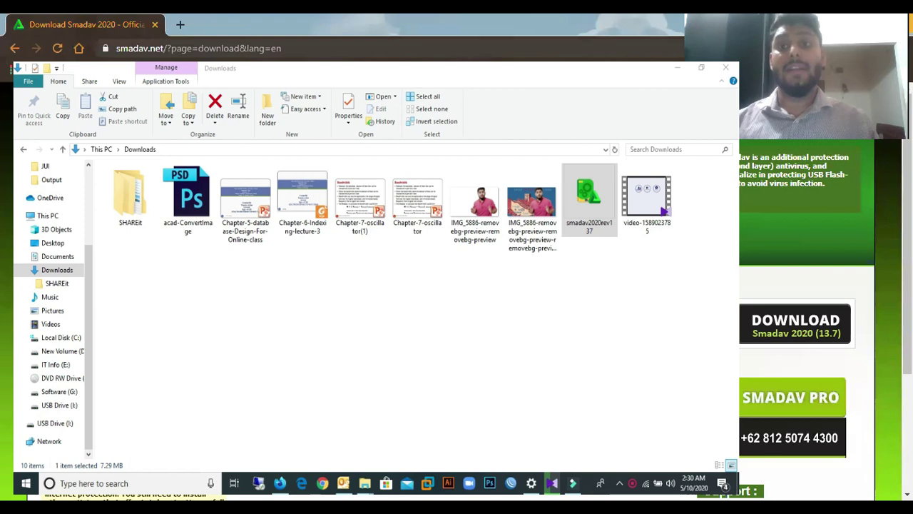
left_click(389, 297)
left_click(394, 309)
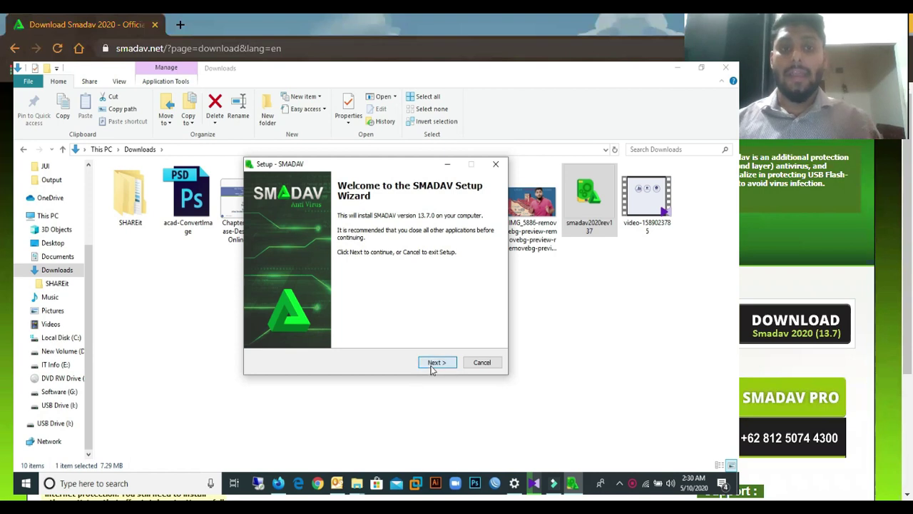
- Accept the license agreement and install SMADAV with a desktop icon and sending of statistics enabled
left_click(435, 361)
left_click_drag(482, 247, 482, 287)
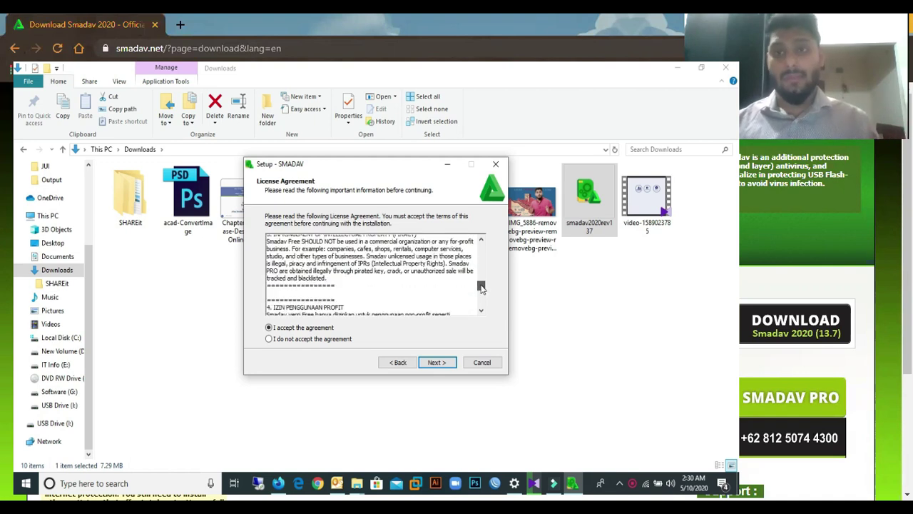
left_click(435, 362)
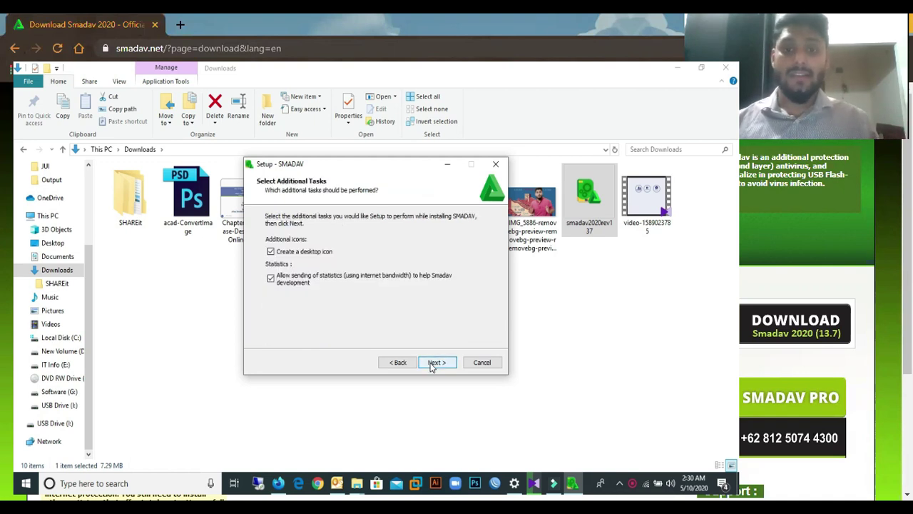
left_click(436, 362)
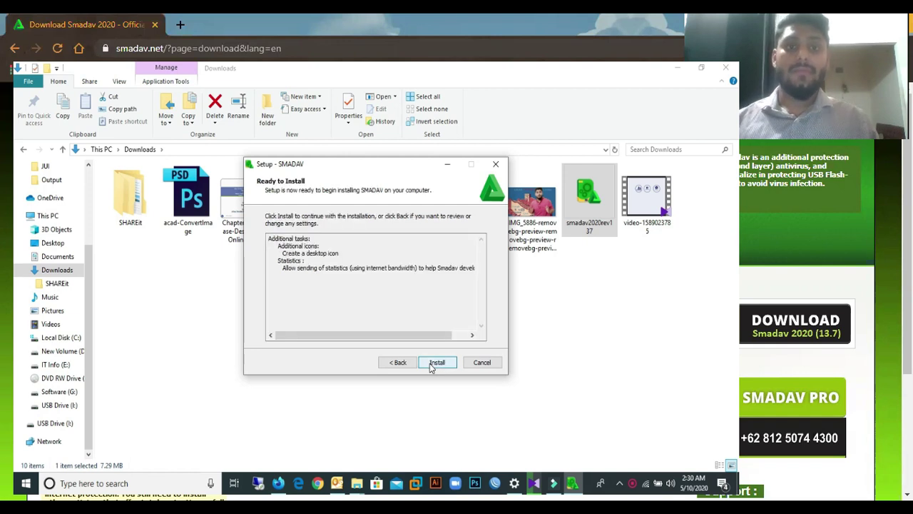
left_click(431, 366)
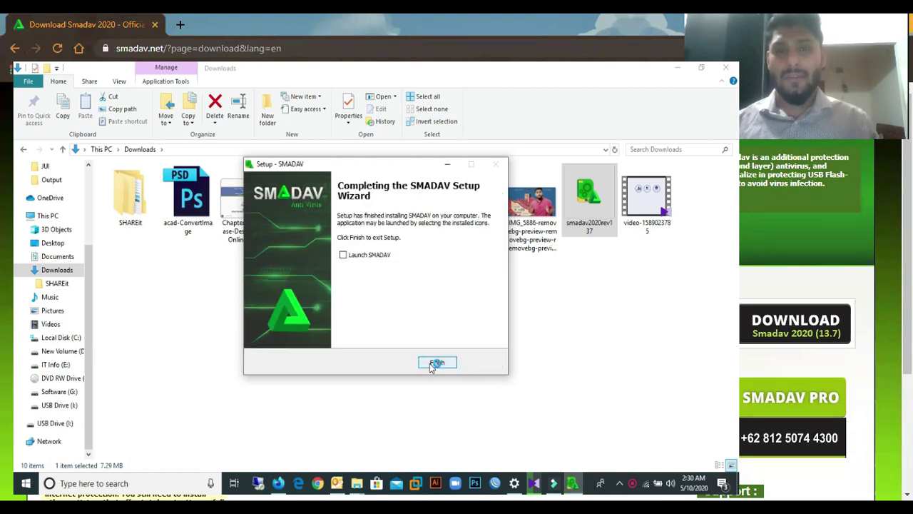
- Finish setup with Launch SMADAV enabled, continue with Smadav Free, and close the extra Smadav window
left_click(432, 366)
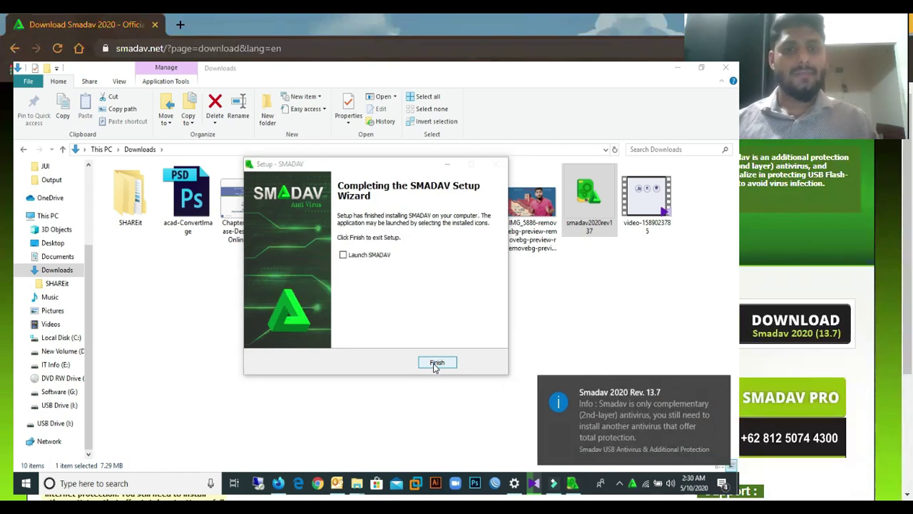
left_click(721, 388)
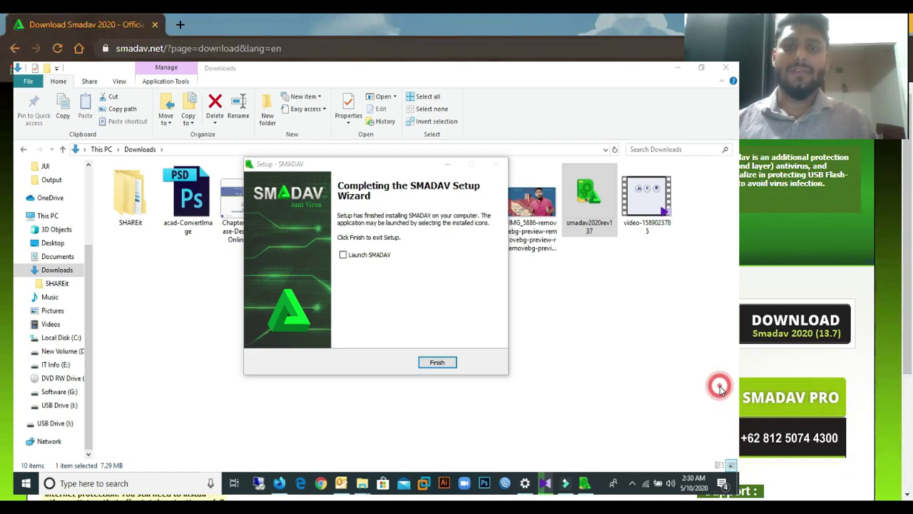
left_click(343, 257)
left_click(436, 364)
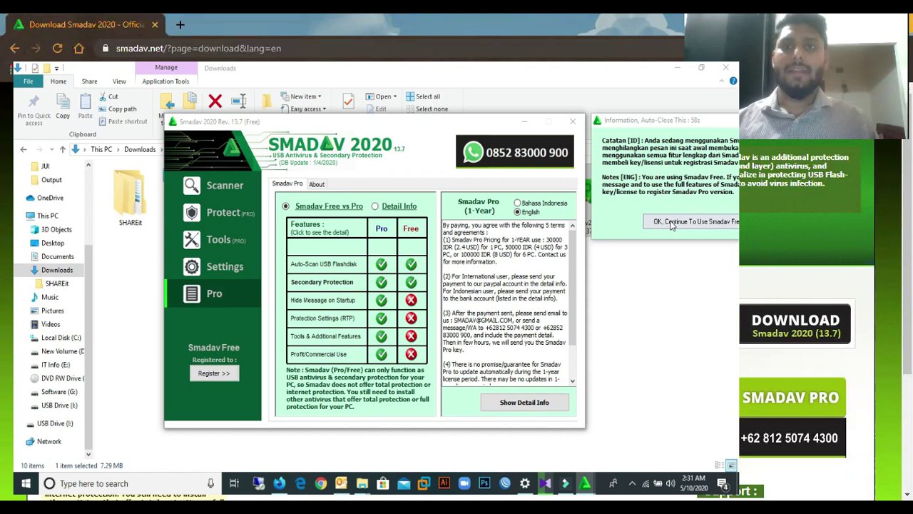
left_click(667, 222)
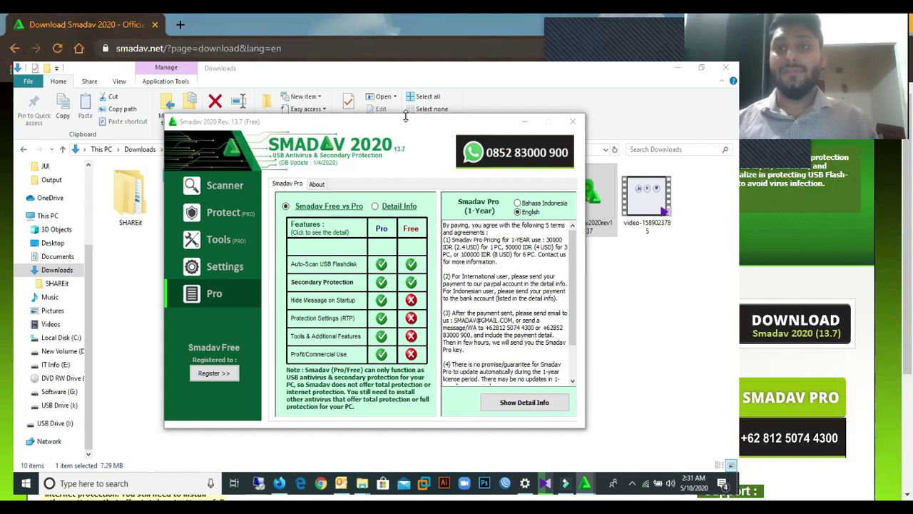
left_click_drag(408, 128, 406, 150)
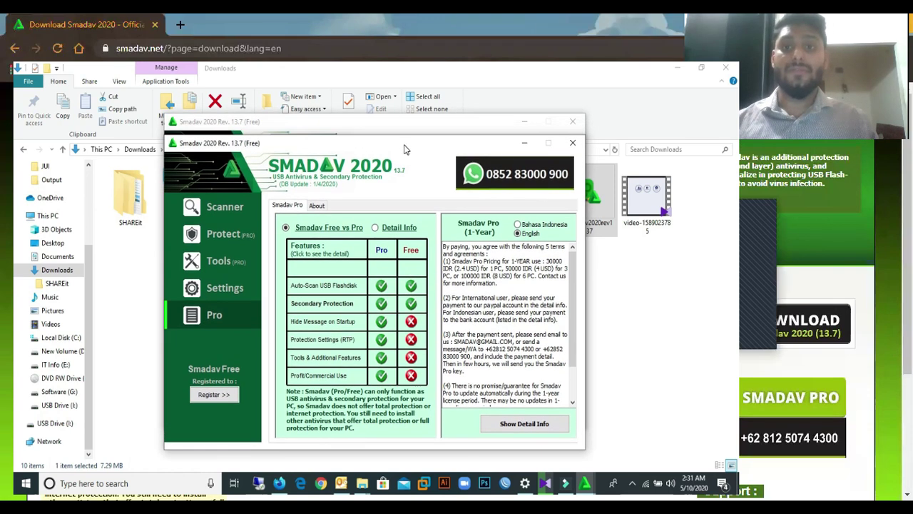
left_click(572, 146)
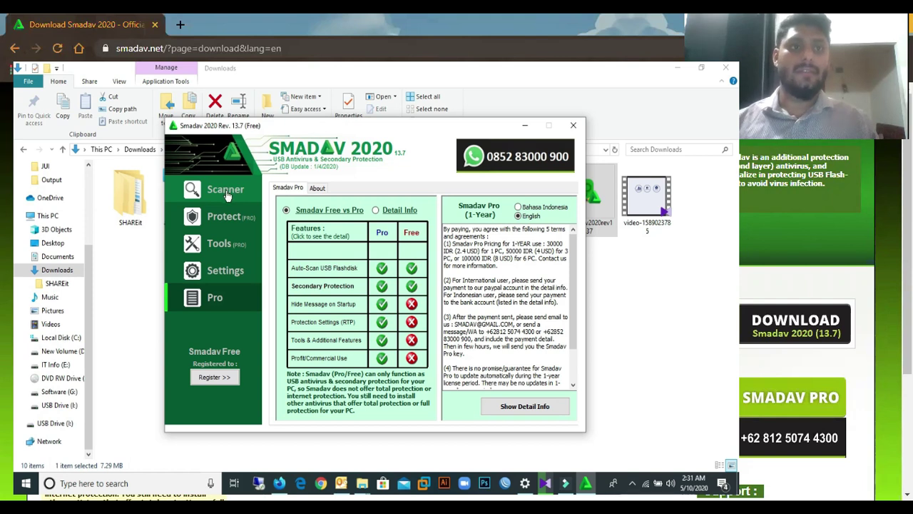
- Examine the Scanner, Protect, Tools, Settings and Pro pages, including Process Manager, System Editor and Win-Force
left_click(228, 196)
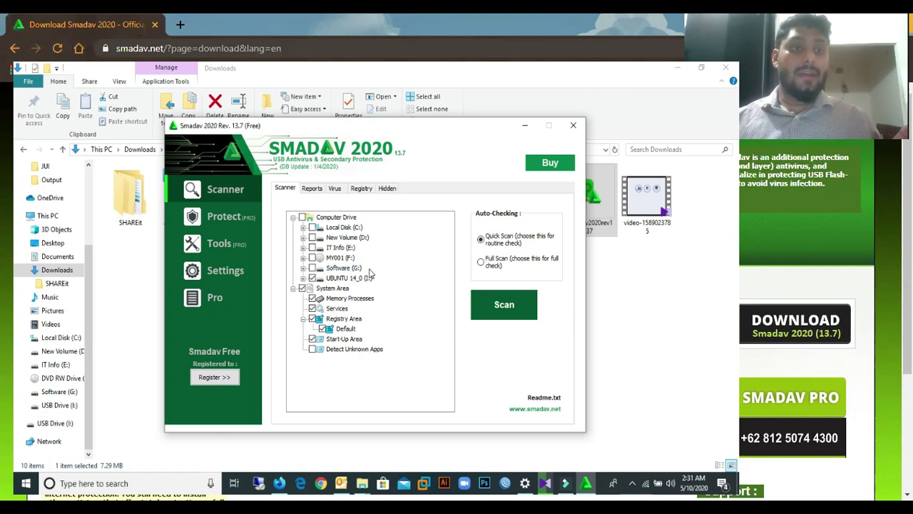
left_click(219, 222)
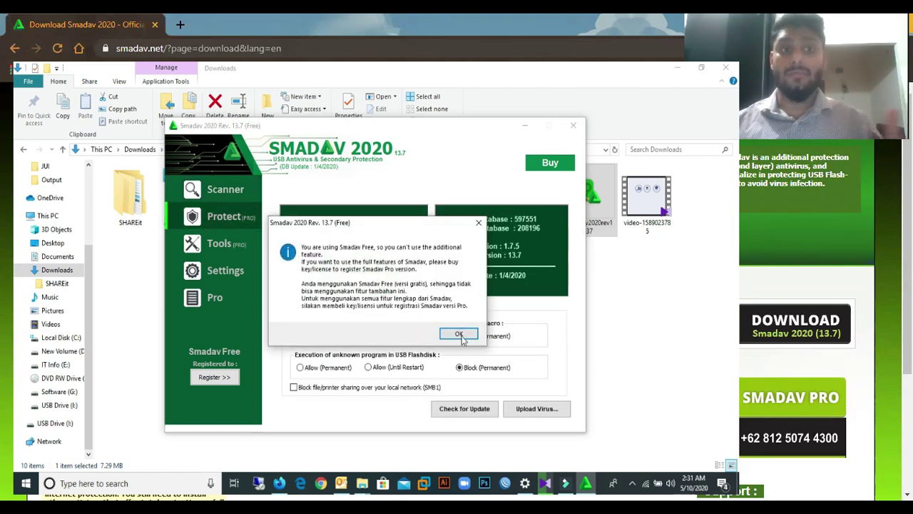
left_click(459, 335)
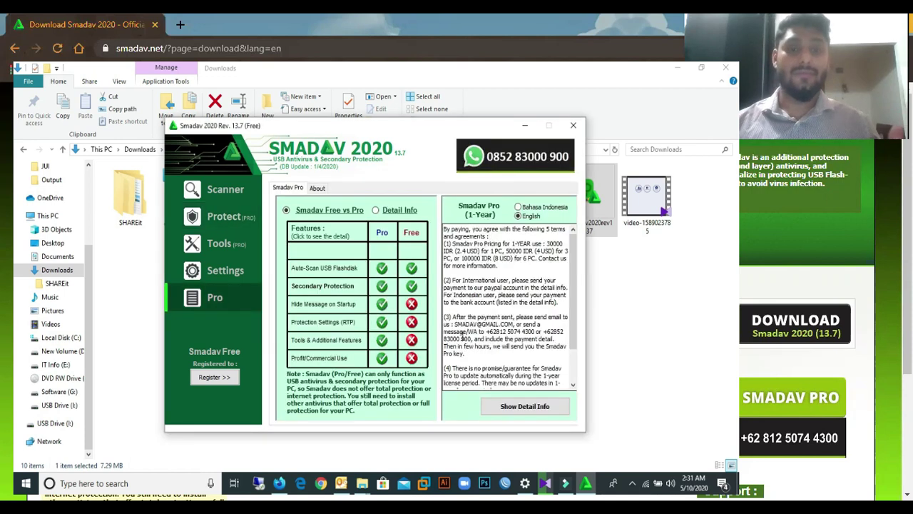
left_click(220, 244)
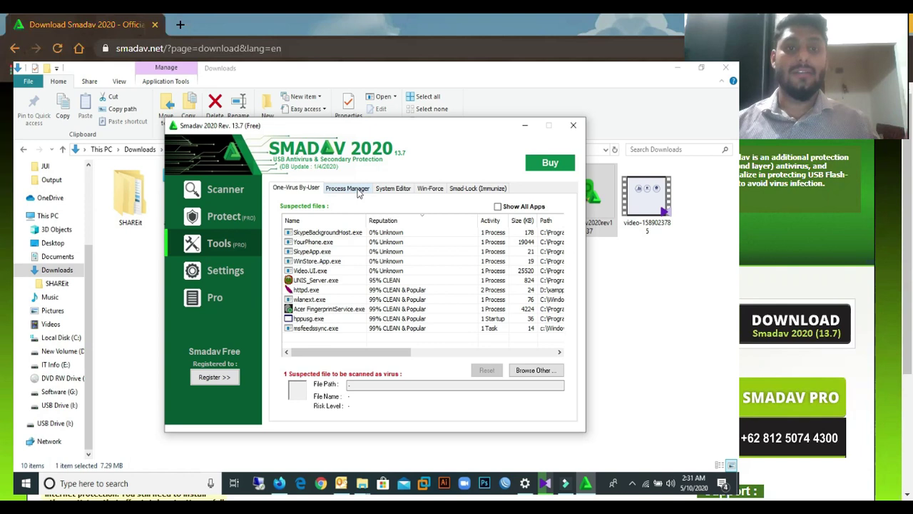
left_click(357, 191)
left_click(389, 190)
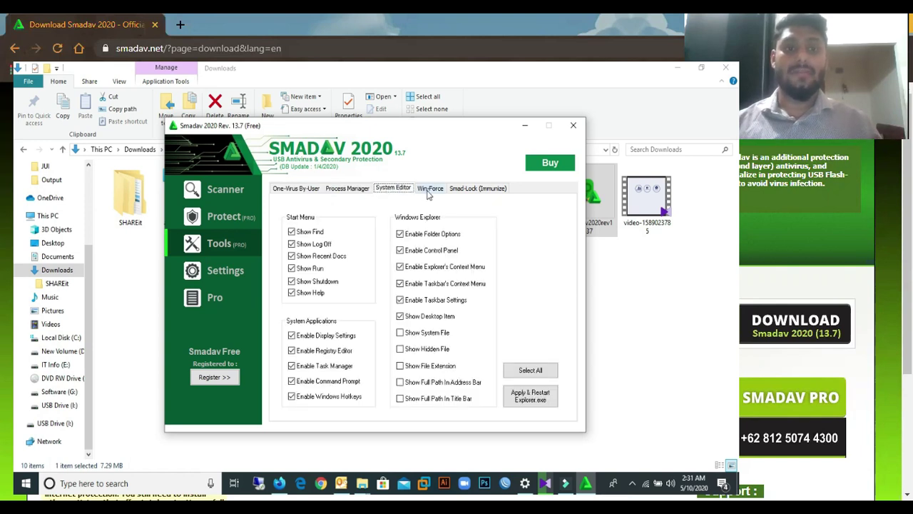
left_click(430, 189)
left_click(460, 333)
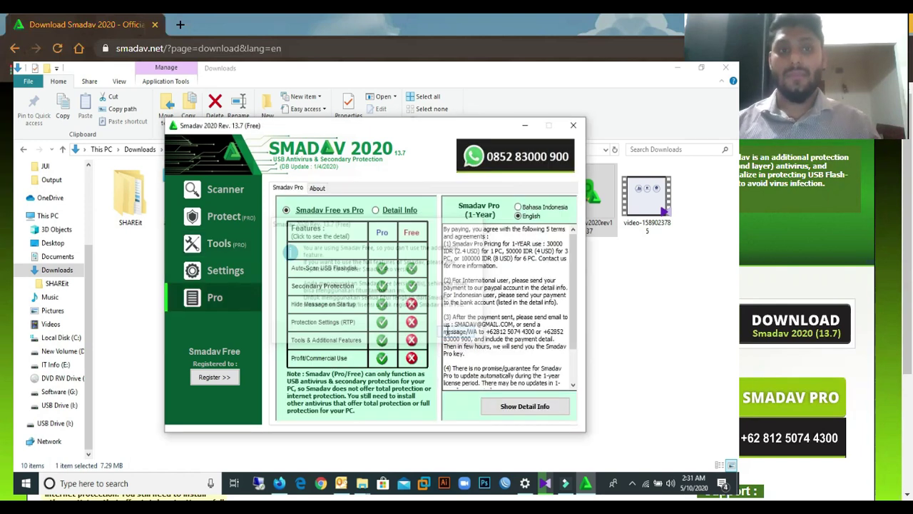
left_click(208, 281)
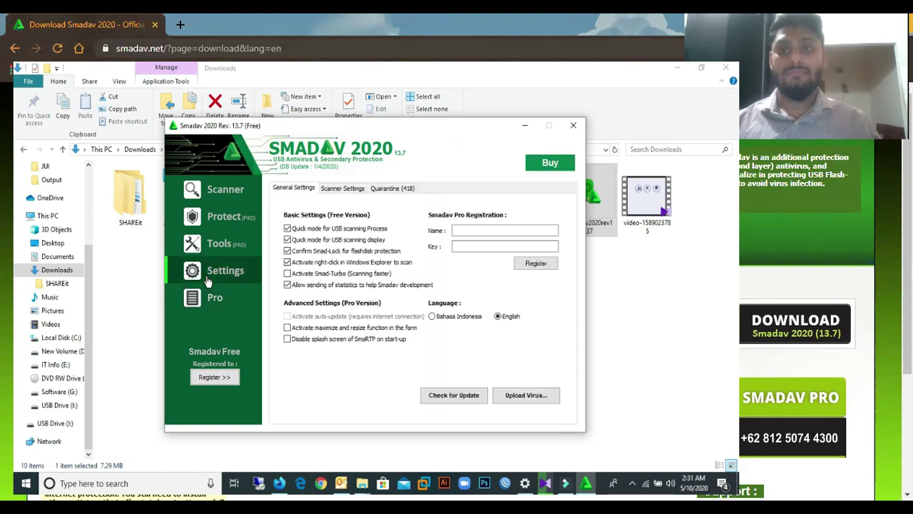
left_click(211, 298)
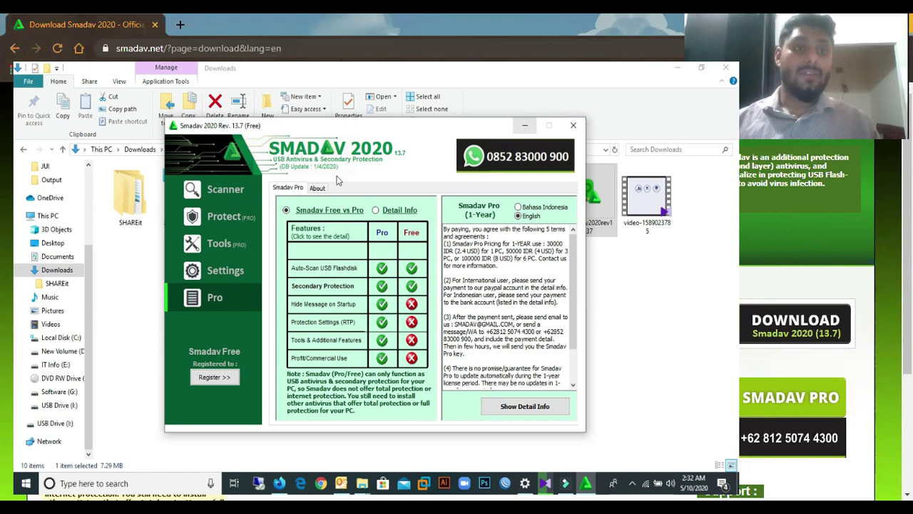
- Run a Quick Scan of the UBUNTU 14_0 (I:) drive and the system area
left_click(234, 192)
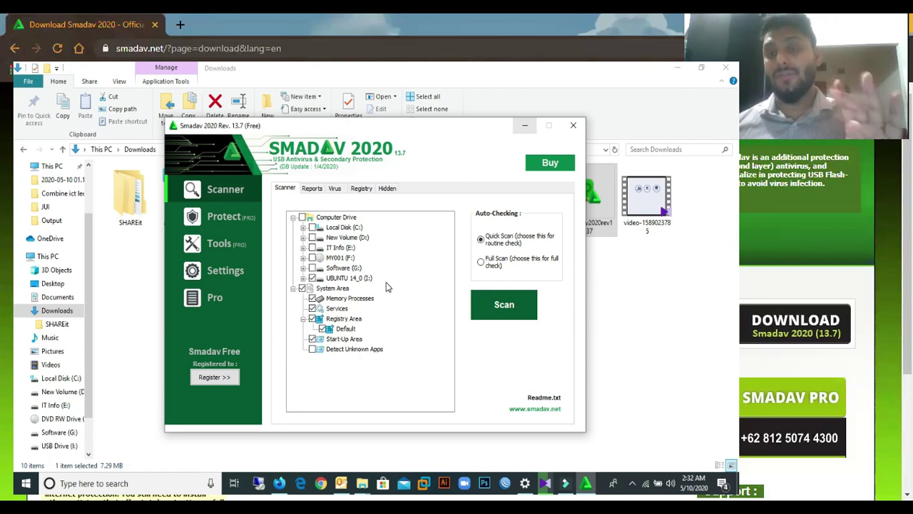
left_click(315, 279)
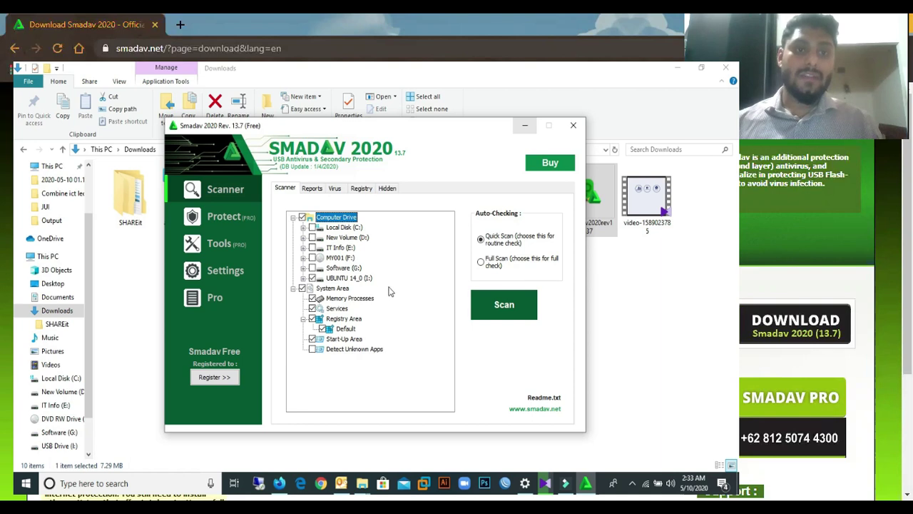
left_click(312, 277)
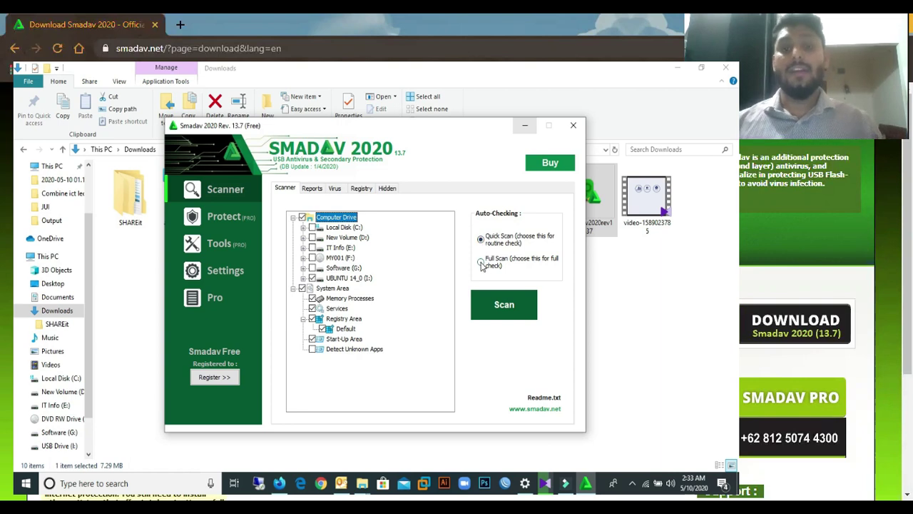
left_click(483, 263)
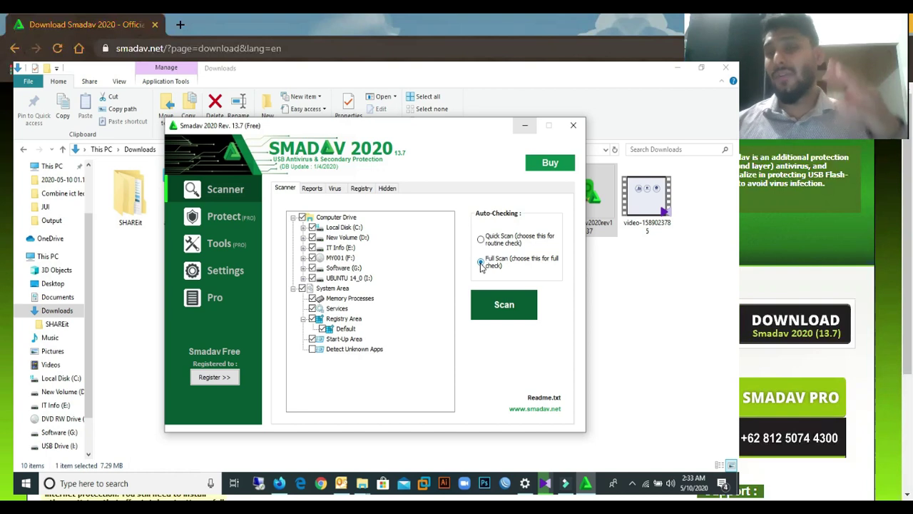
left_click(481, 240)
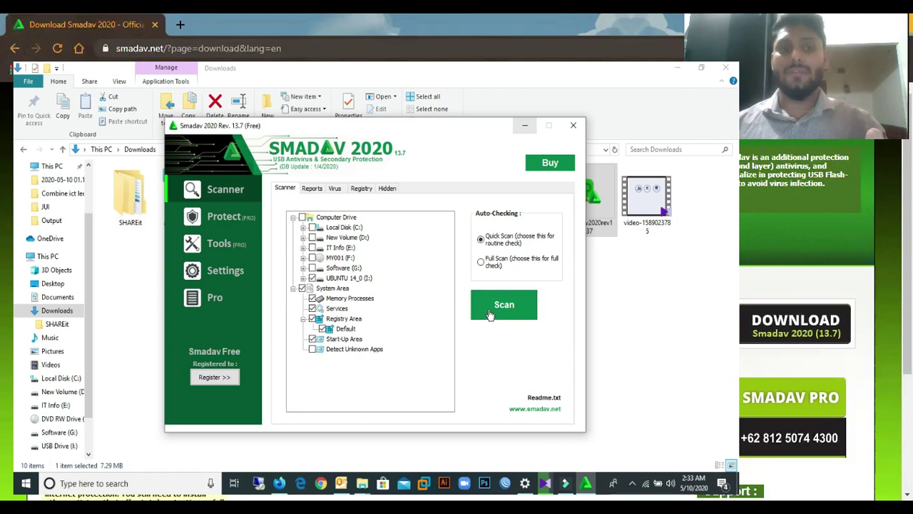
left_click(349, 281)
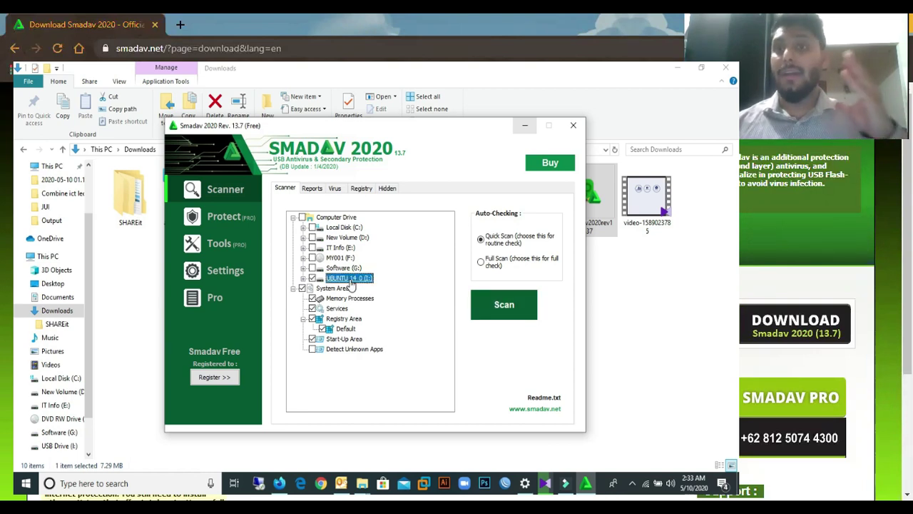
left_click(501, 315)
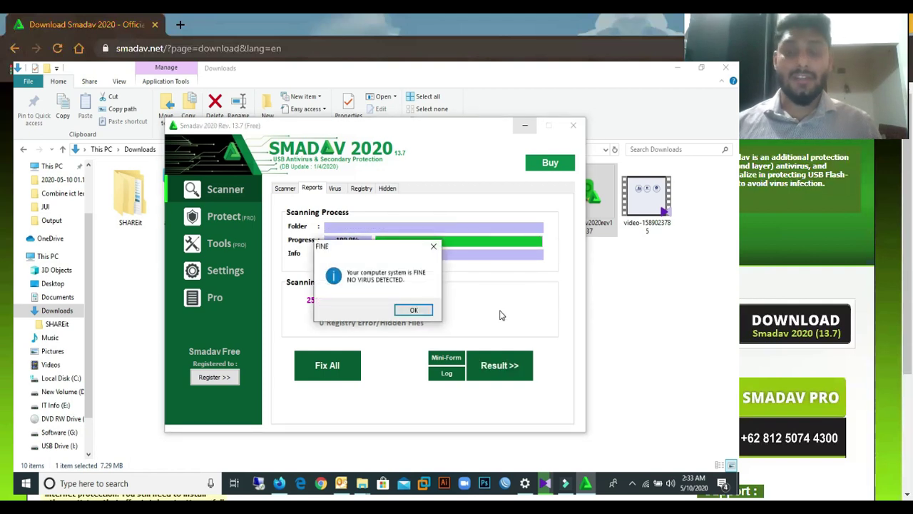
- Move the scan result message off the report to read the scanning result, and dismiss the message
left_click_drag(384, 247, 438, 243)
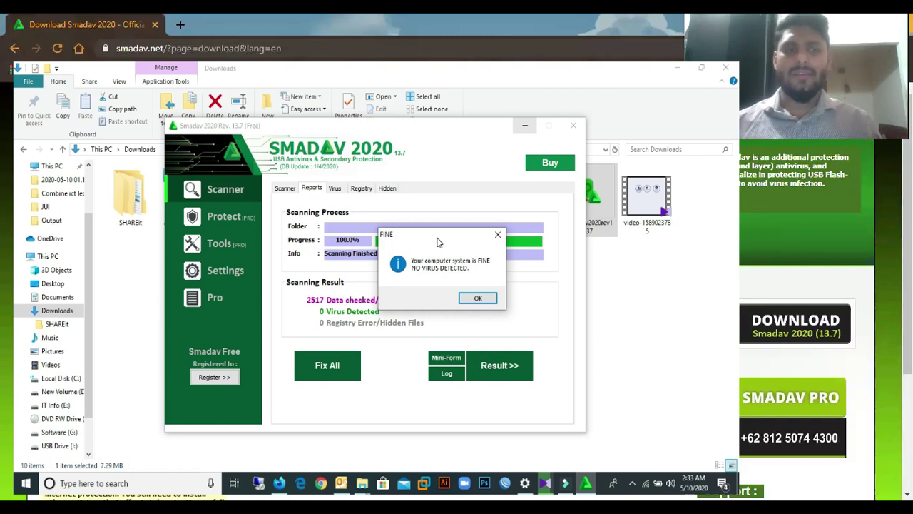
left_click_drag(438, 242, 464, 233)
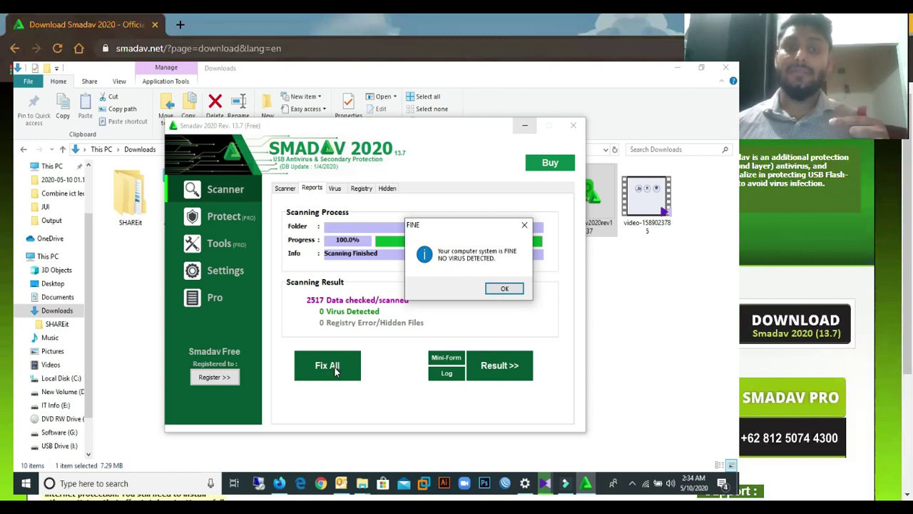
left_click(503, 290)
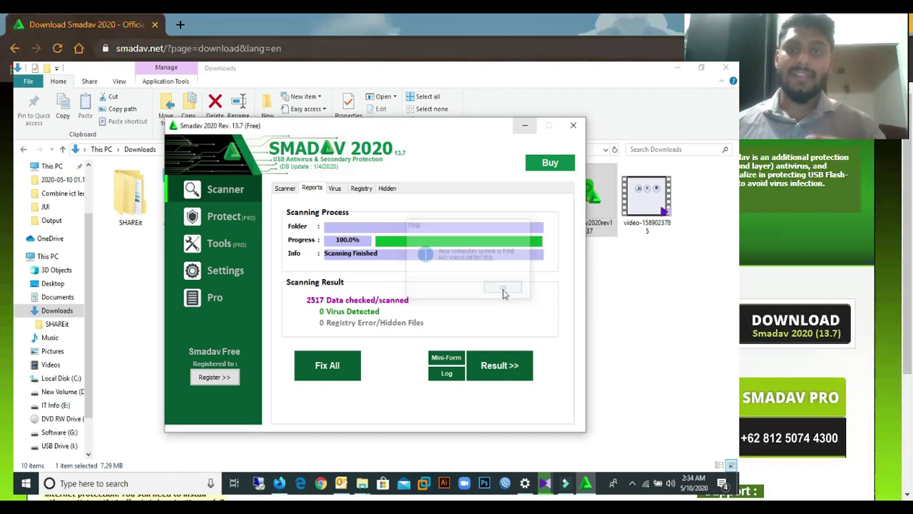
- Try to fix all items from the scan, and return to the scan report
left_click(337, 368)
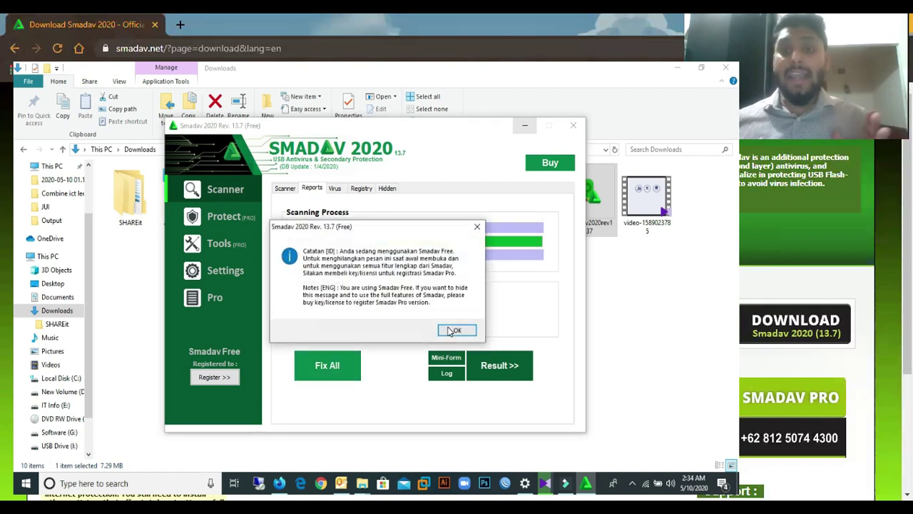
left_click(456, 332)
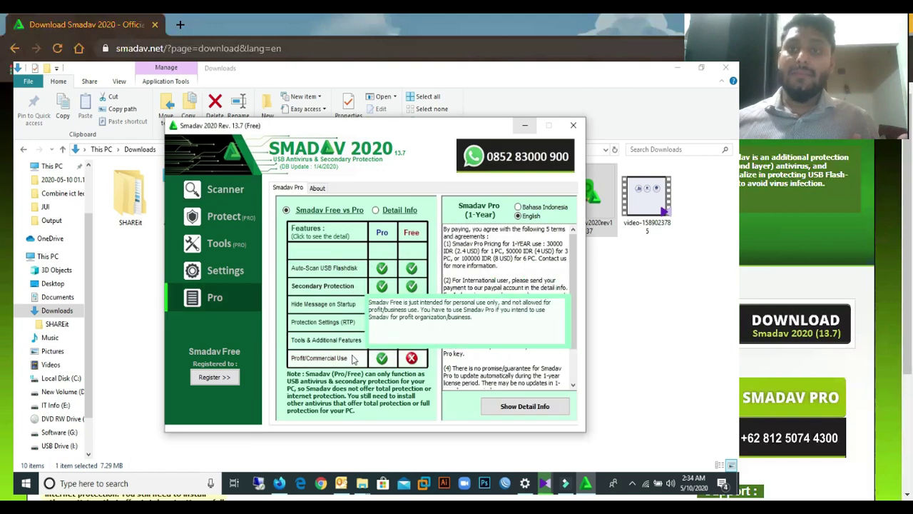
left_click(225, 190)
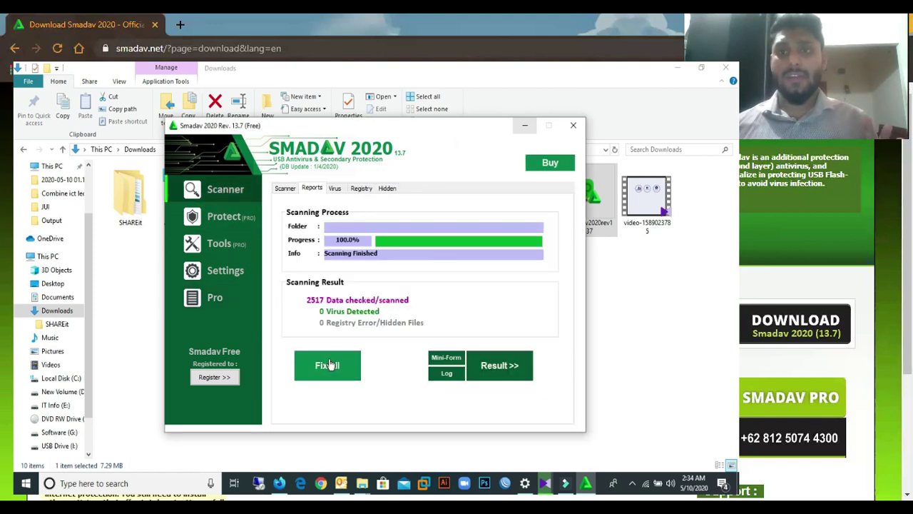